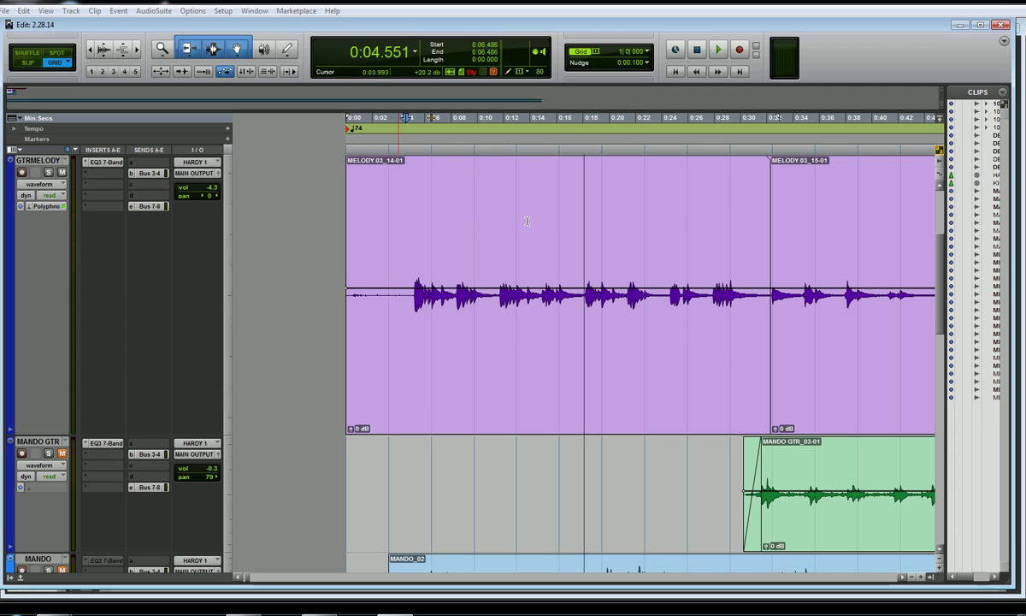
Select a time range across the MELODY clip, then switch to the Mix window with Ctrl+=
left_click_drag(385, 203, 598, 218)
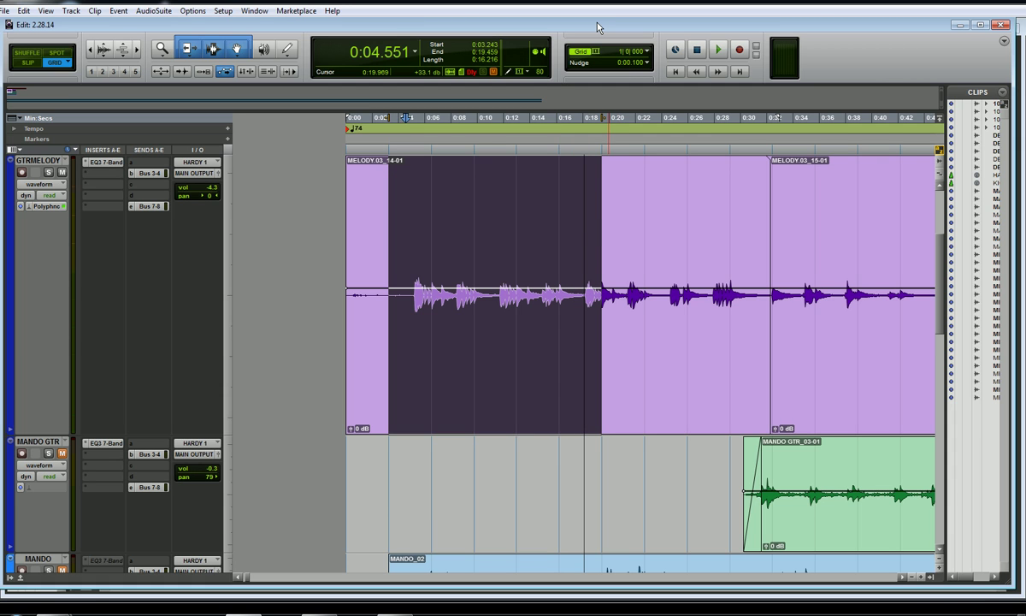
key("ctrl+equal")
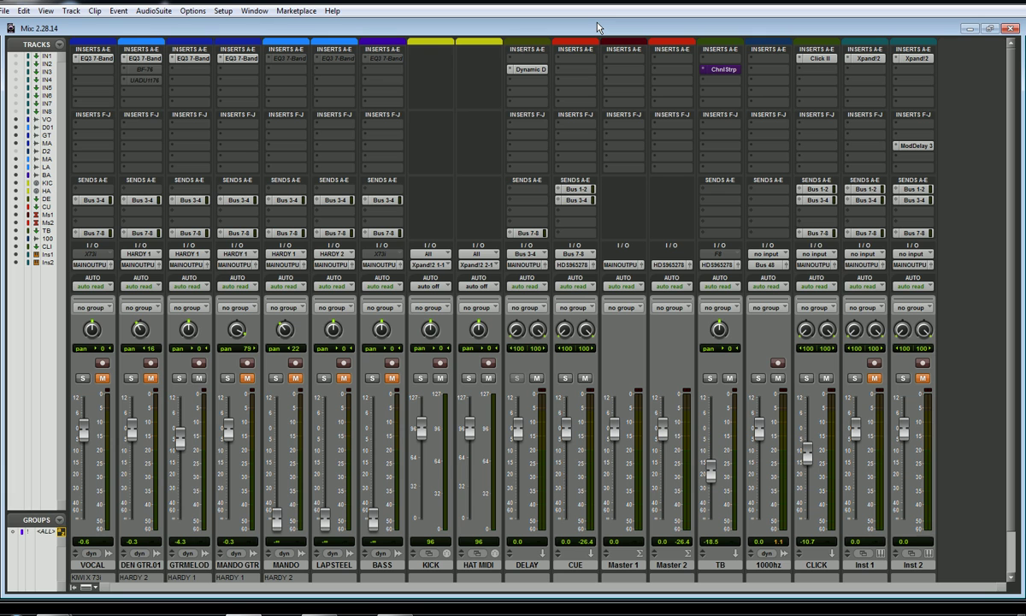
Select GTRMELOD and add a D-Verb (mono) reverb plug-in to its insert
left_click(179, 565)
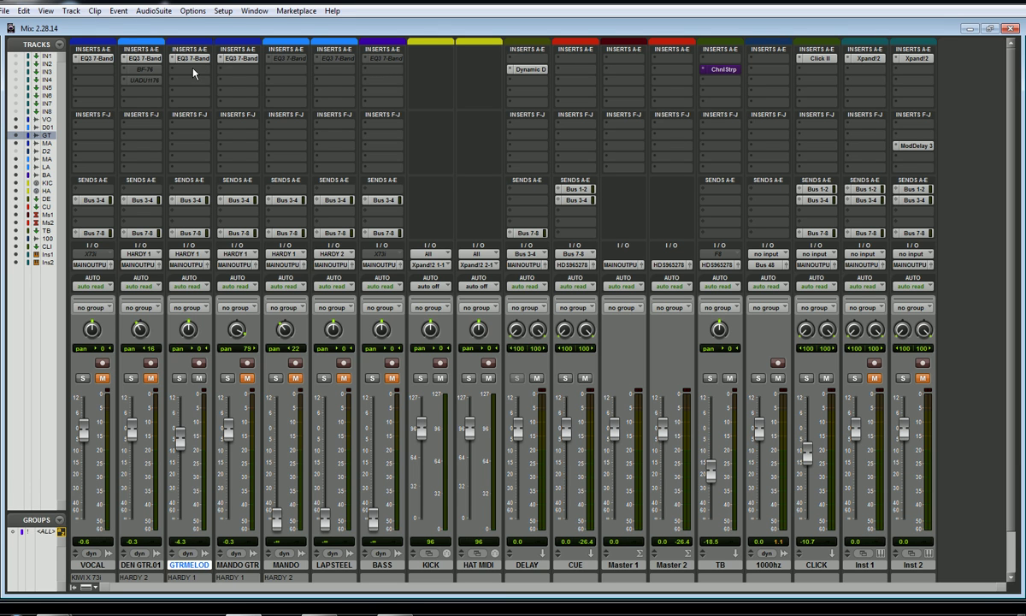
left_click(193, 74)
mouse_move(214, 96)
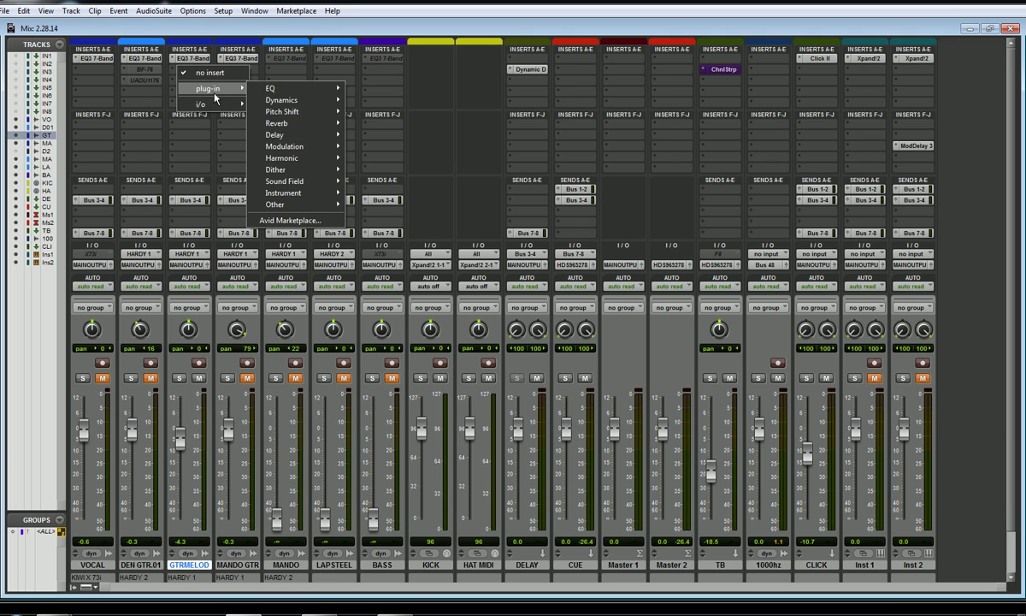
mouse_move(290, 123)
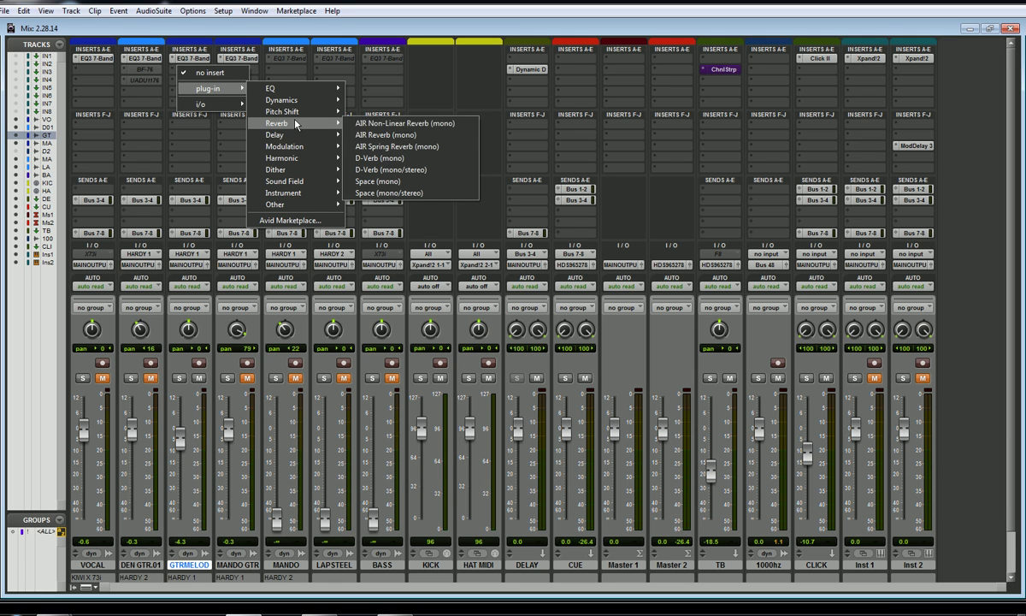
left_click(411, 159)
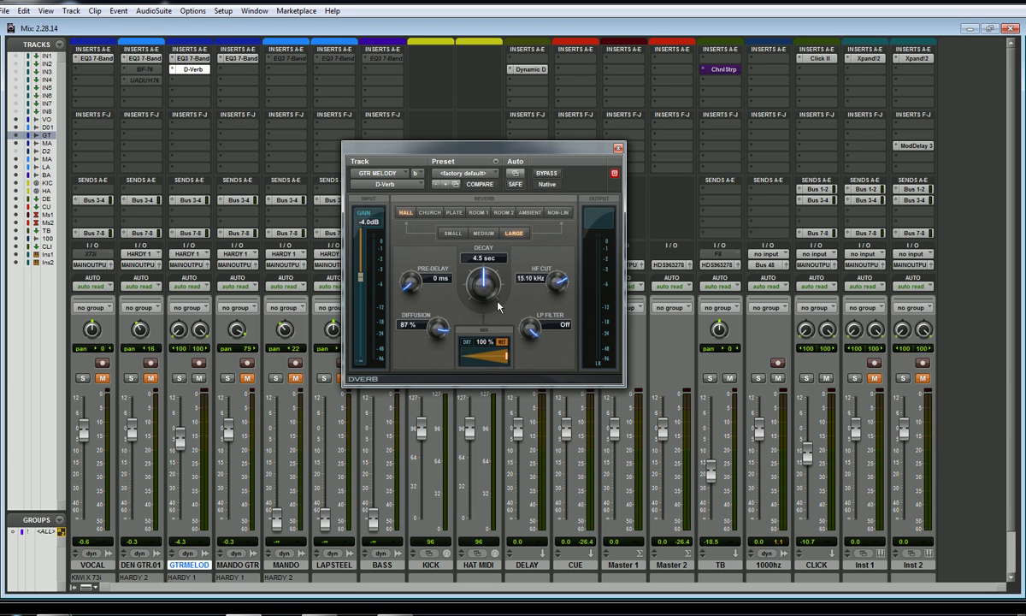
Adjust the D-Verb Mix during playback to 59% wet, stop playback, and close the plug-in window
left_click_drag(475, 357, 451, 362)
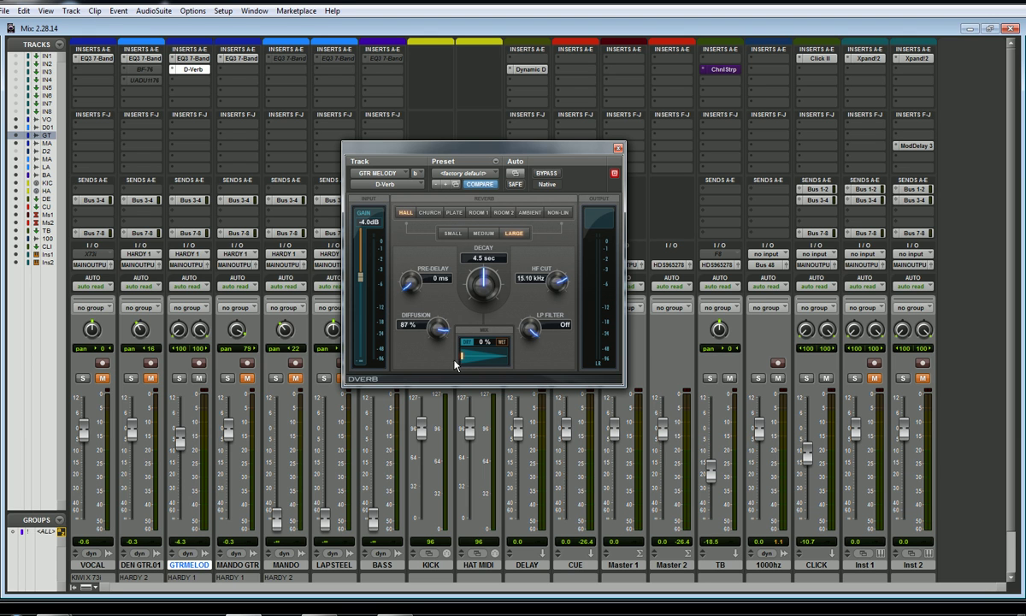
left_click_drag(483, 362, 455, 361)
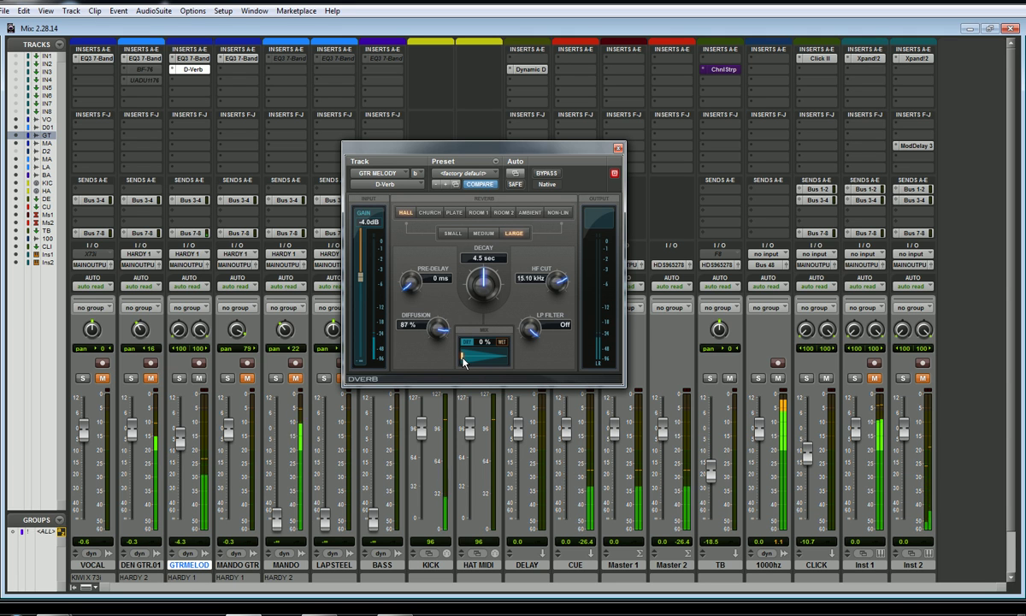
left_click_drag(462, 362, 493, 367)
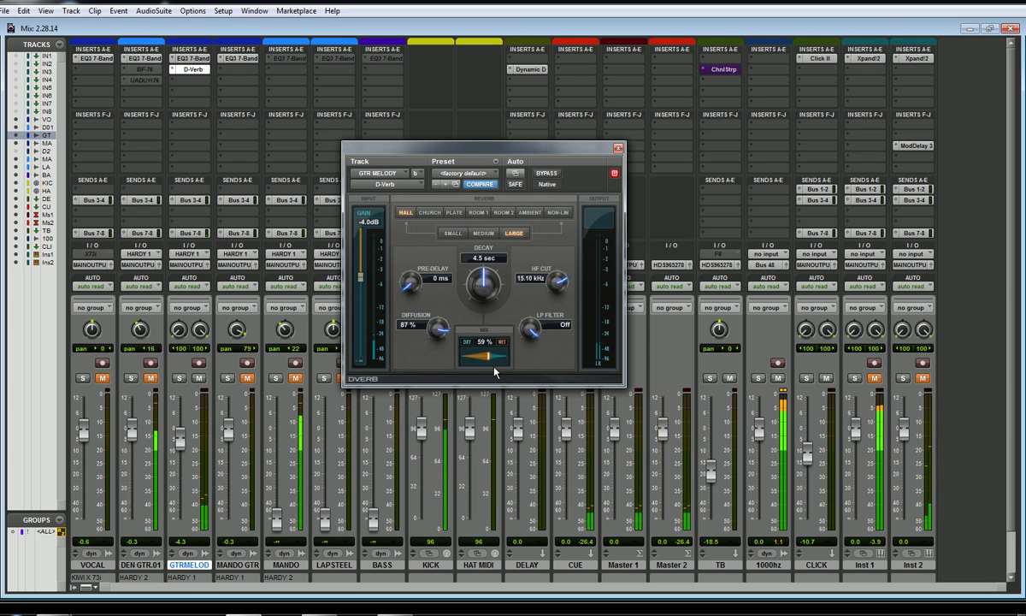
key("space")
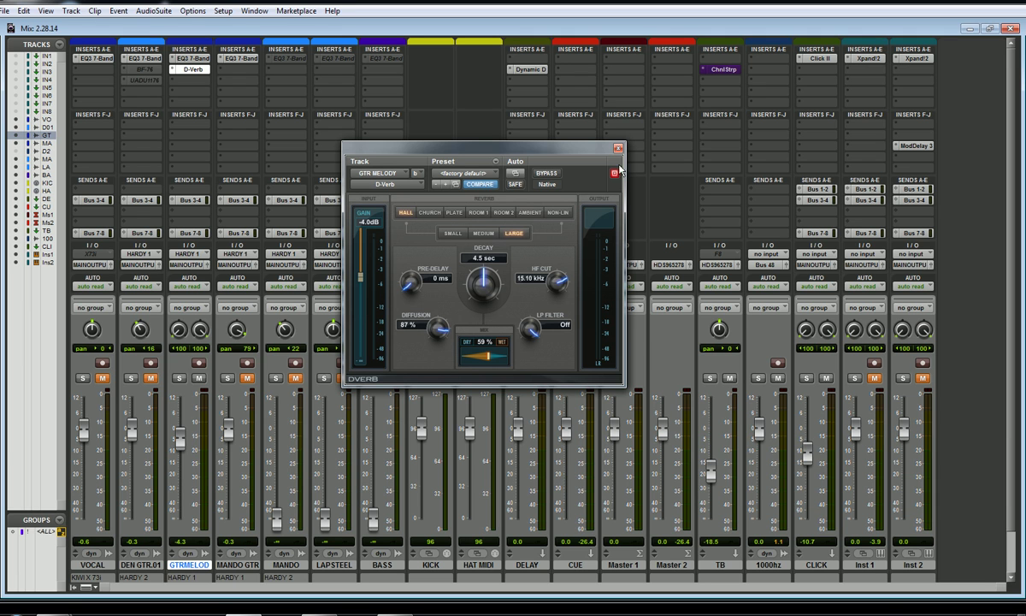
key("ctrl+w")
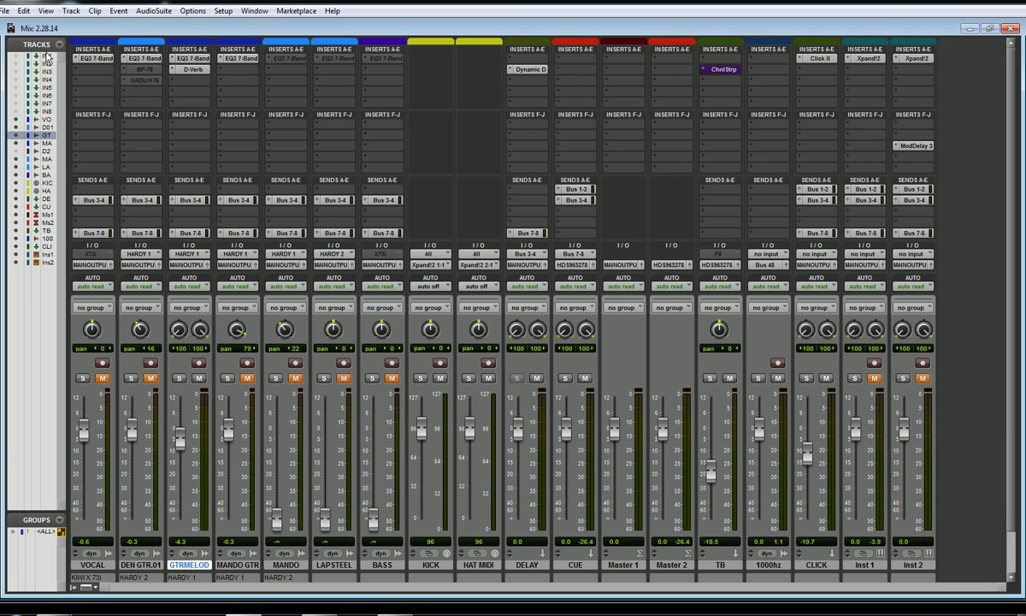
Set GTRMELOD's D-Verb insert slot to no insert, then select the DELAY track
left_click(176, 71)
left_click(179, 74)
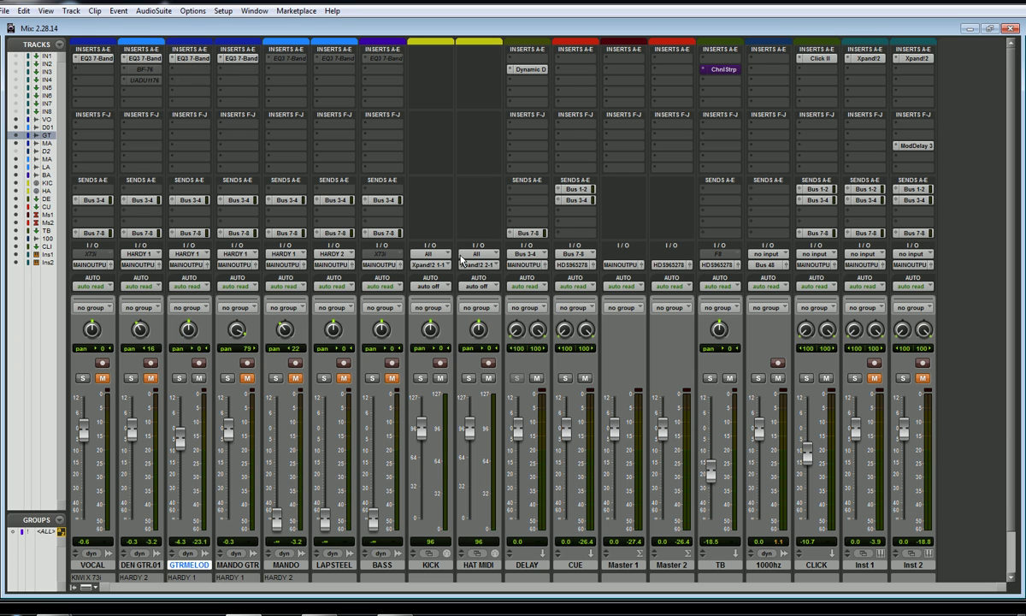
left_click(526, 565)
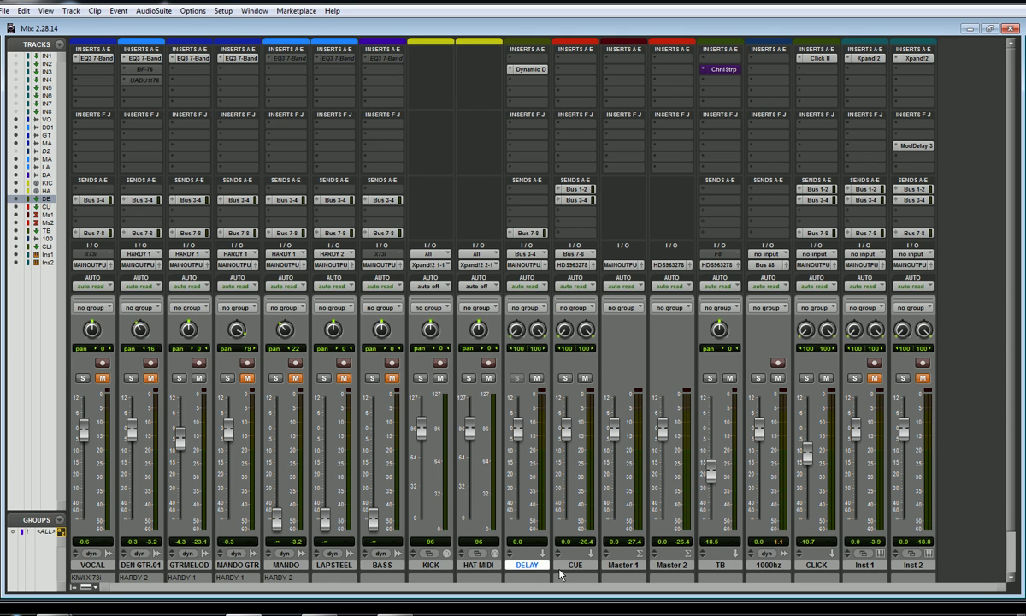
Create one new stereo Aux Input track
left_click(71, 11)
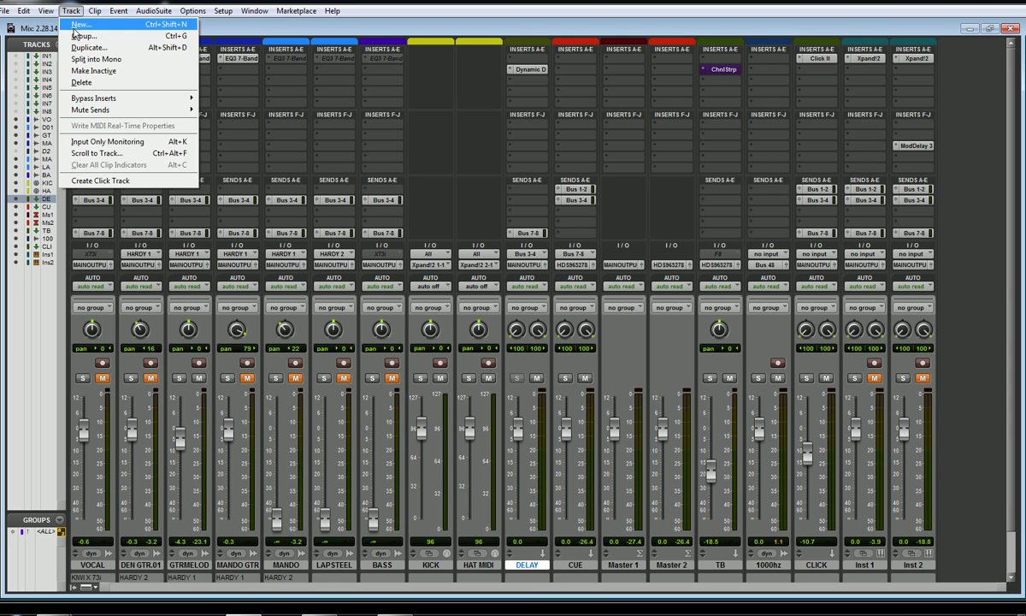
left_click(76, 25)
left_click(513, 211)
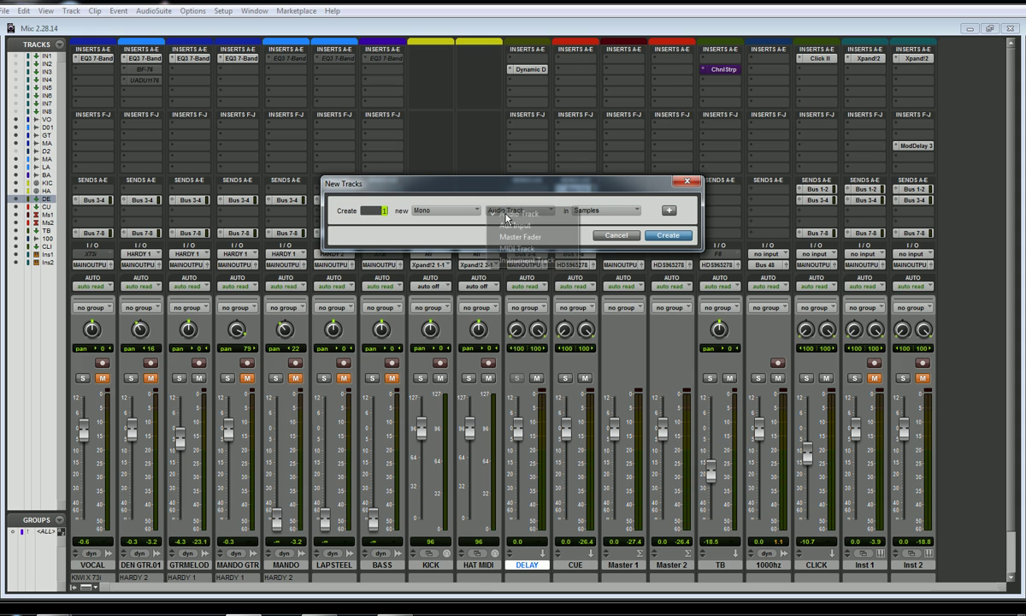
left_click(517, 226)
left_click(444, 211)
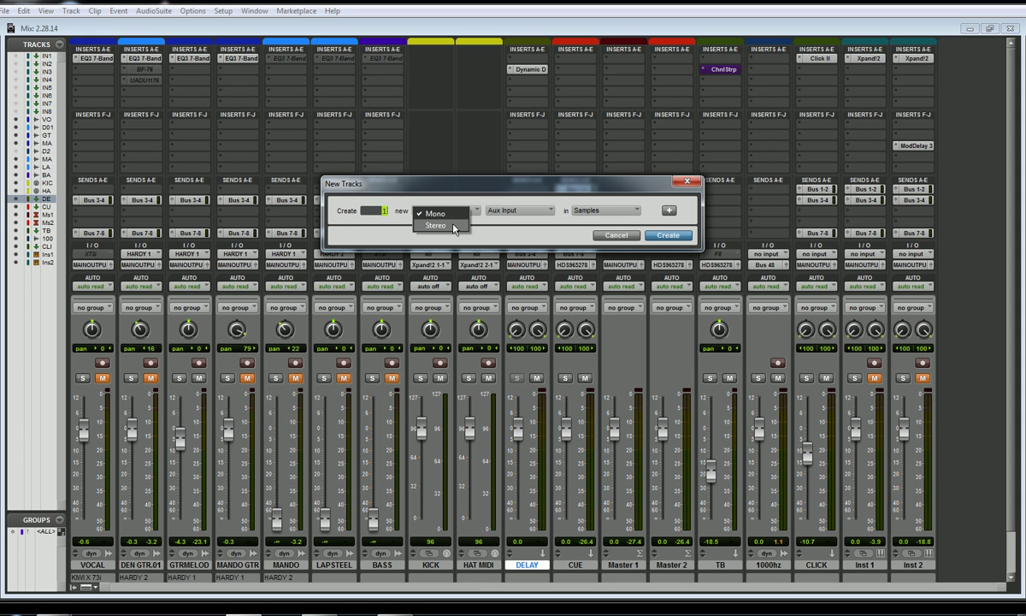
left_click(441, 222)
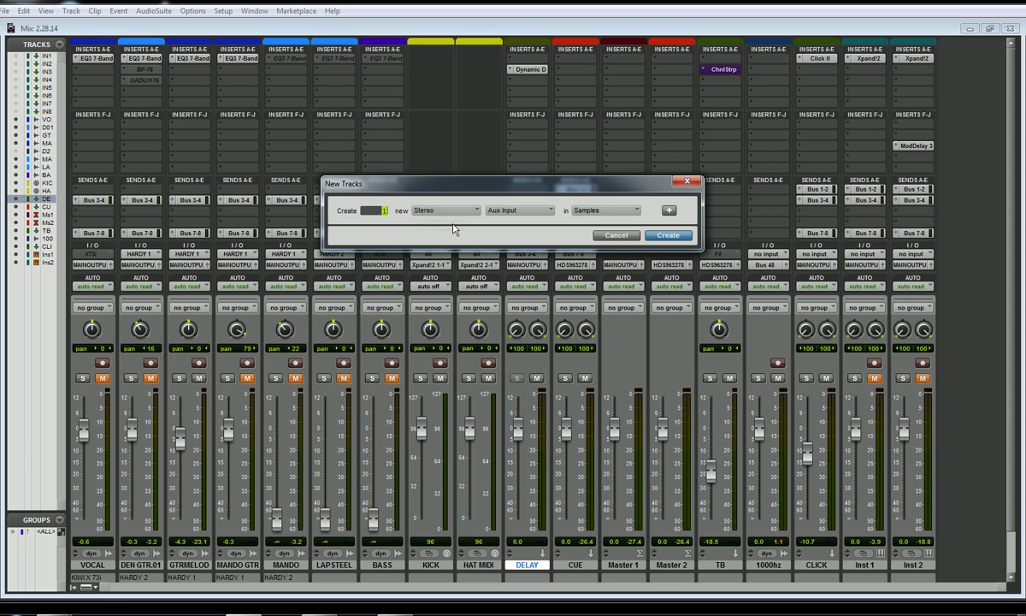
left_click(662, 236)
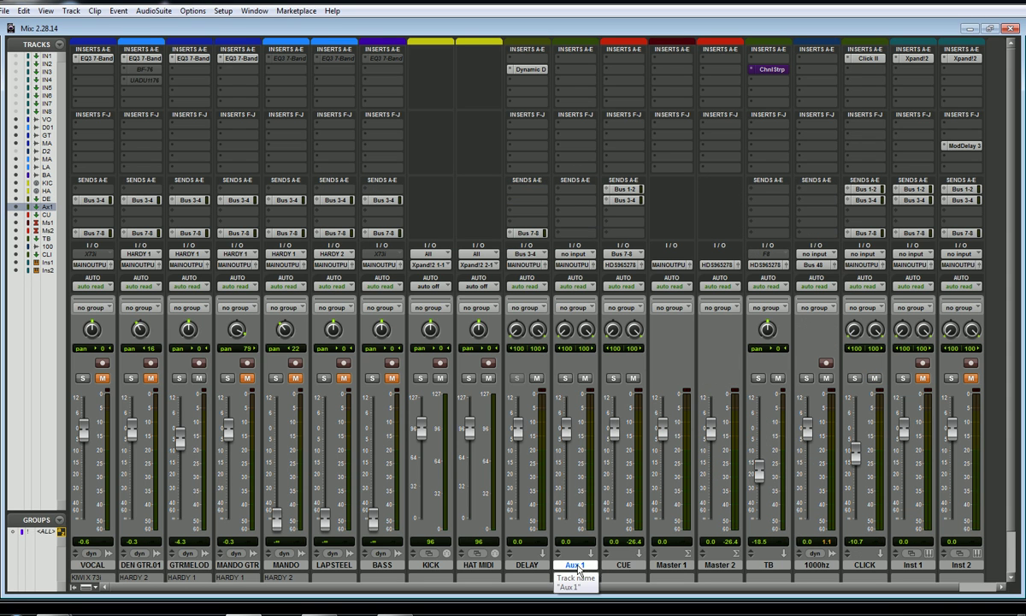
Rename the Aux 1 track to REVERB
double_click(584, 567)
type("REVERB")
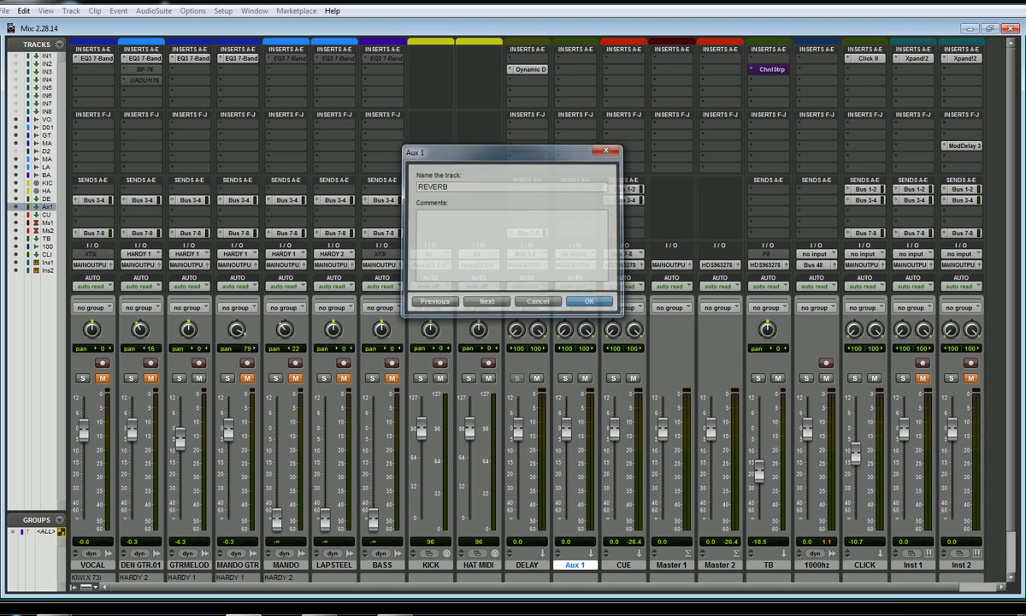
key("Return")
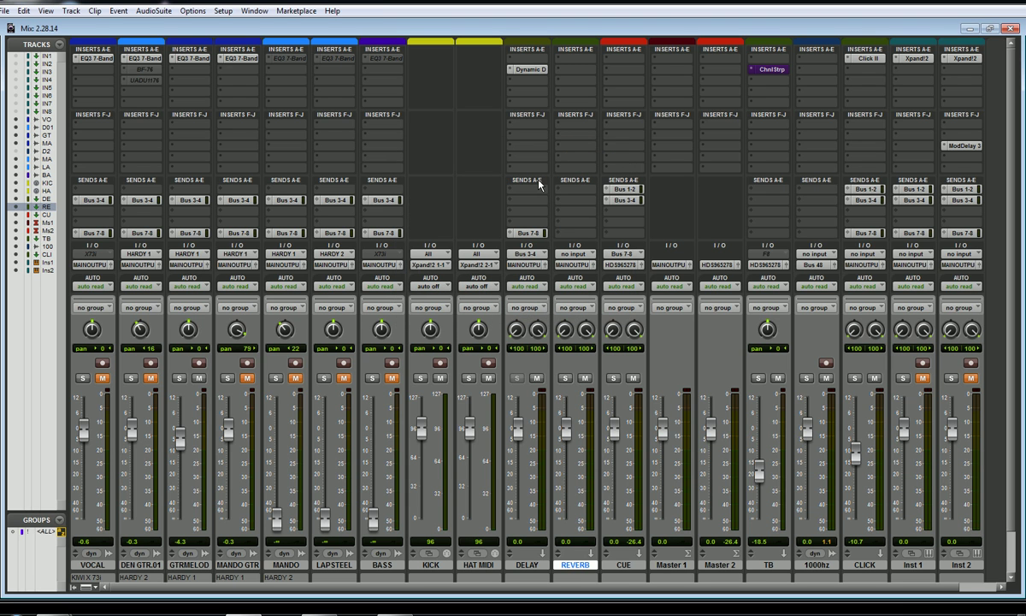
Add a D-Verb (stereo) plug-in to a REVERB insert and close its window
left_click(578, 62)
mouse_move(660, 91)
mouse_move(718, 112)
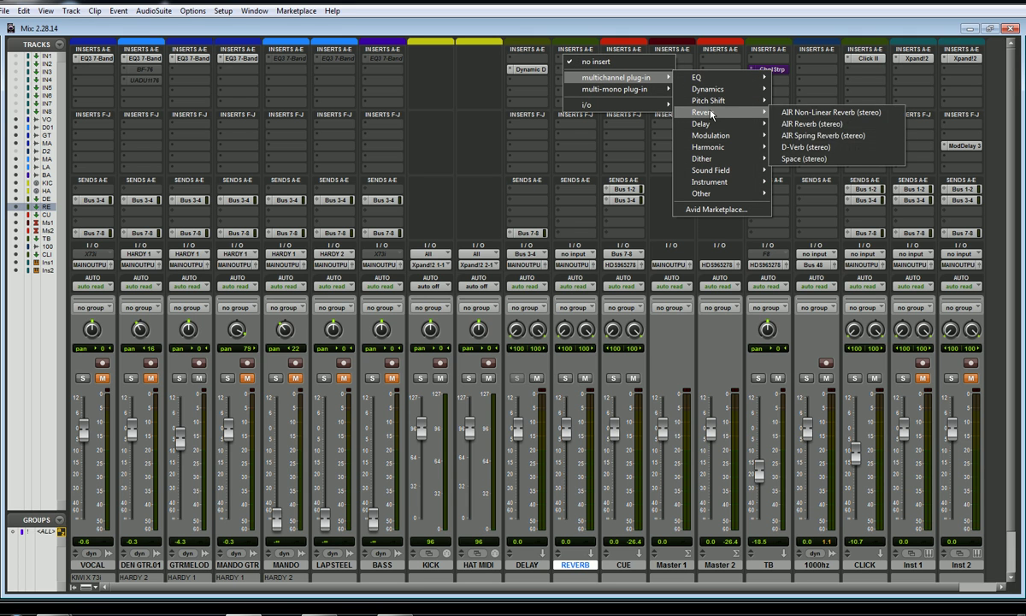
left_click(804, 149)
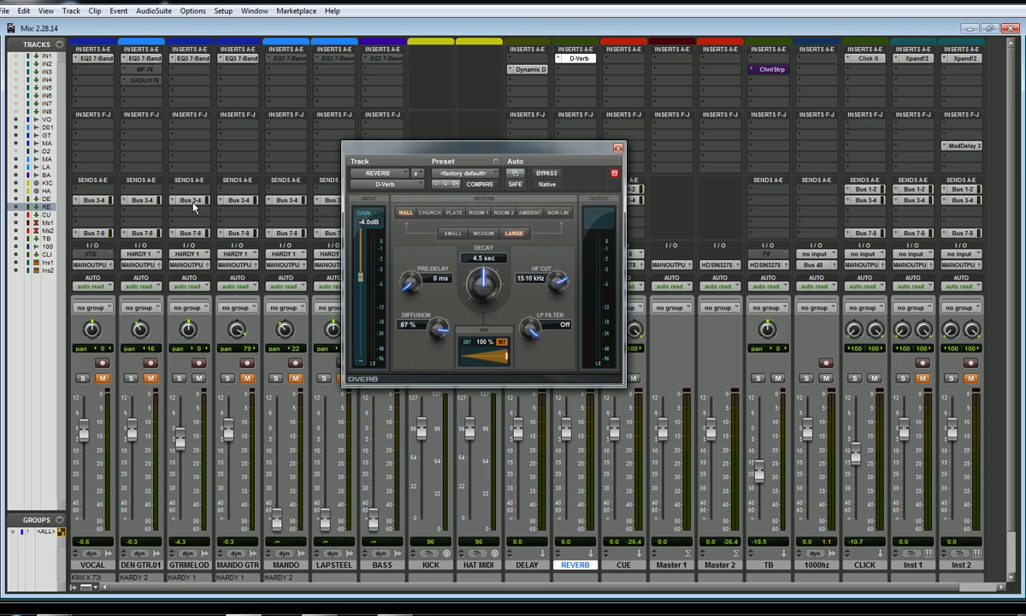
left_click(617, 149)
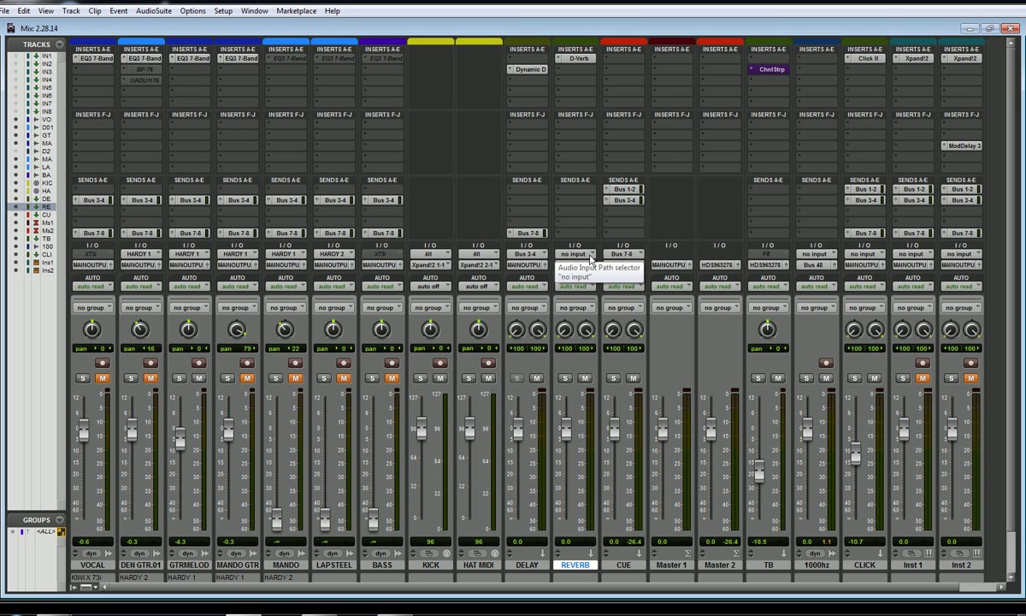
Route Bus 1-2 (Stereo) into the REVERB aux track's input
left_click(589, 260)
mouse_move(590, 284)
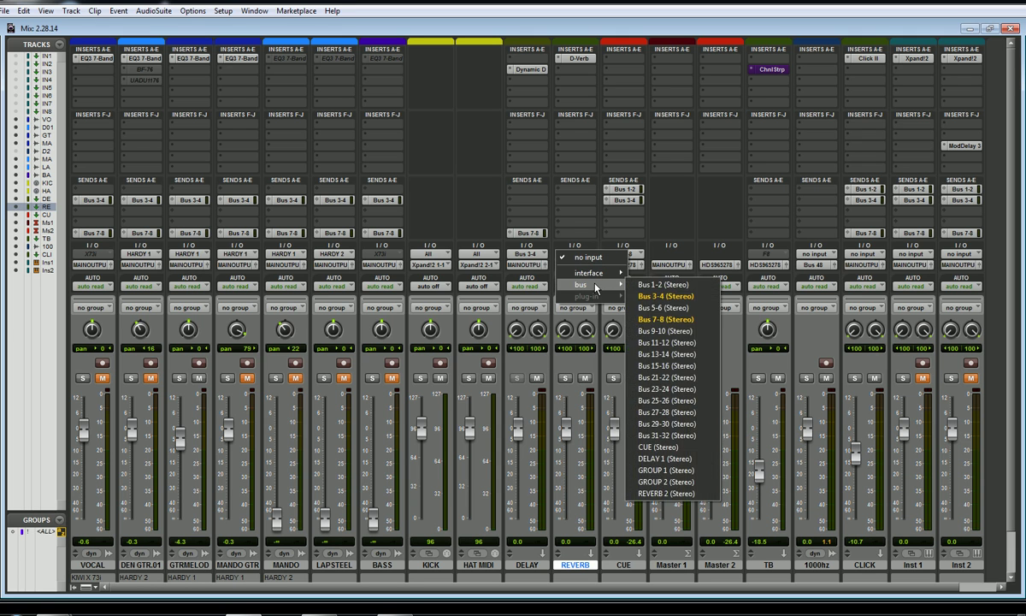
left_click(692, 286)
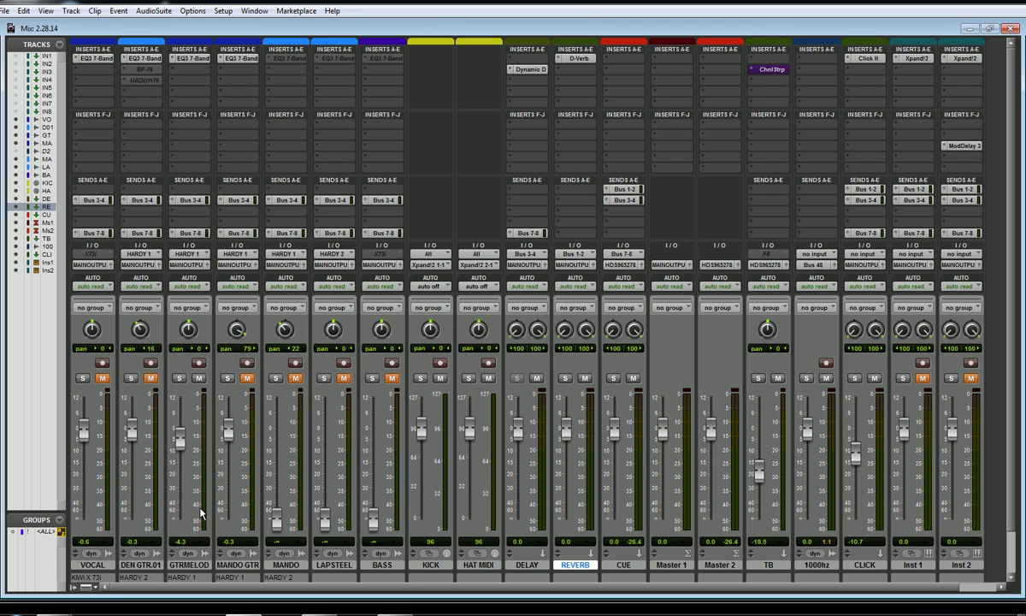
Add a send to Bus 1-2 (Stereo) on the GTRMELOD track
left_click(188, 191)
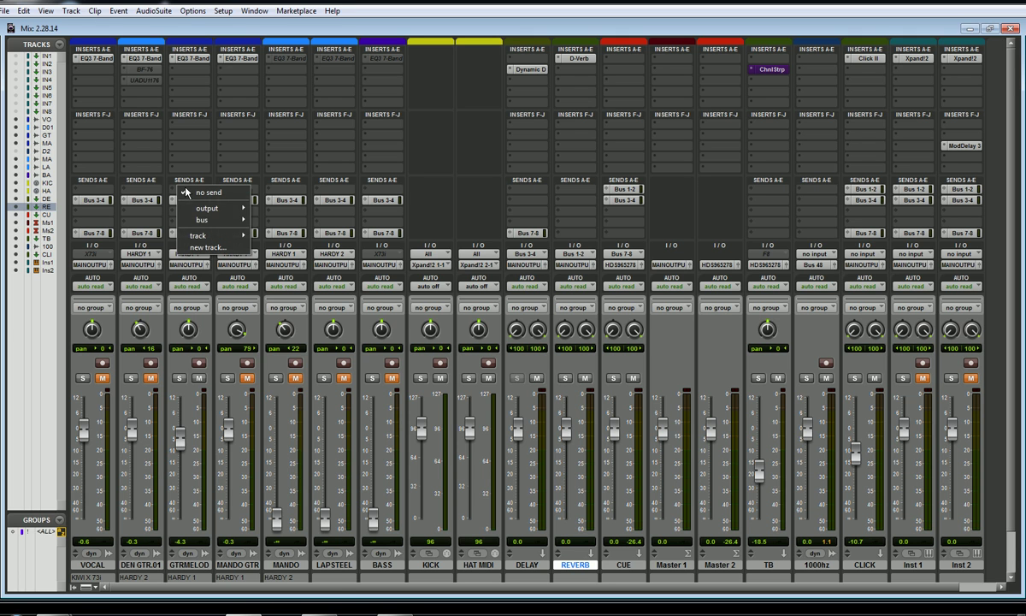
mouse_move(196, 221)
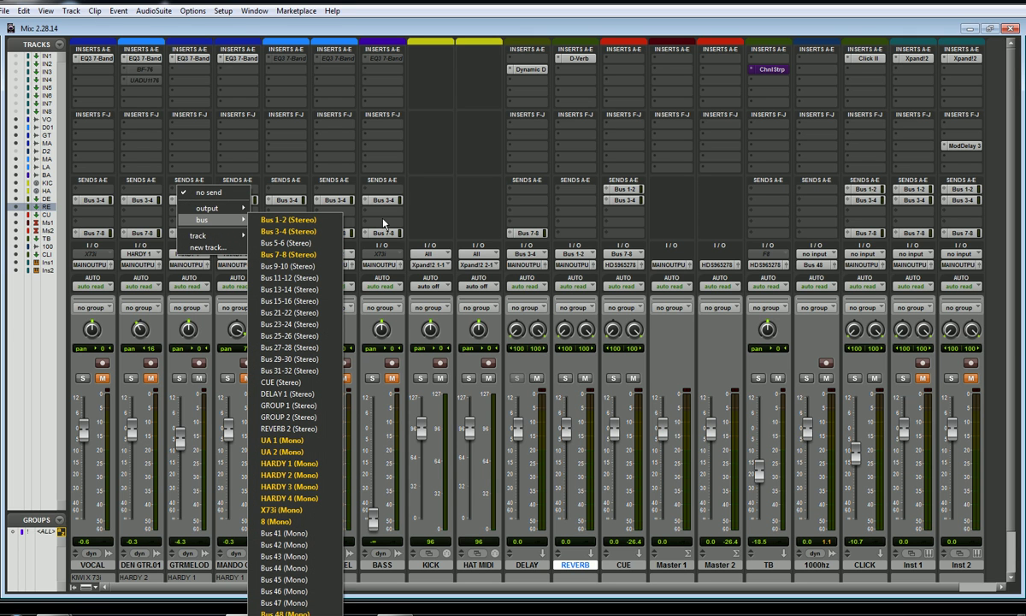
left_click(324, 222)
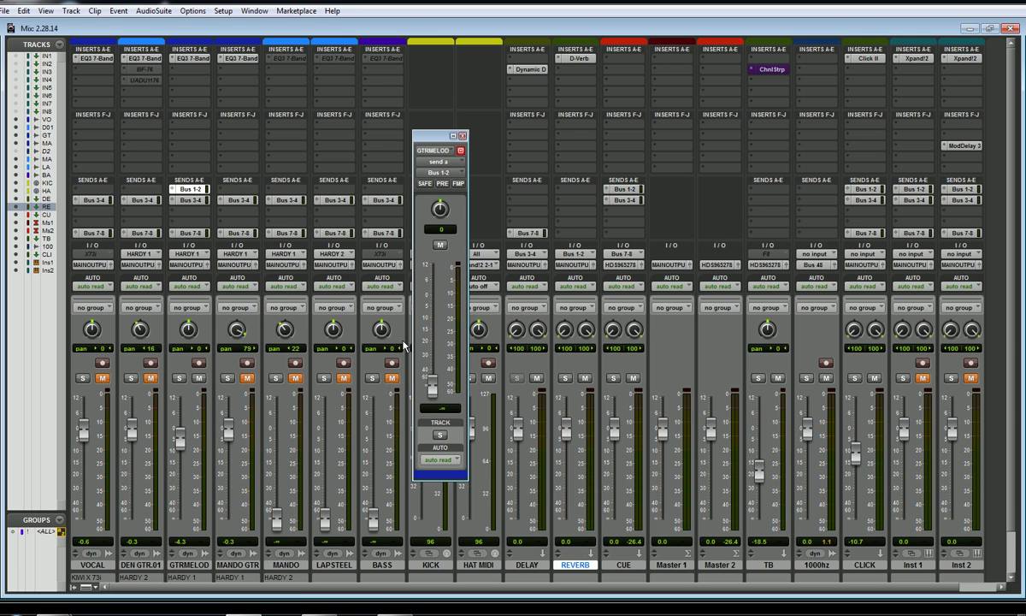
Drag GTRMELOD's send fader up to +3.8 dB
left_click_drag(433, 387, 433, 319)
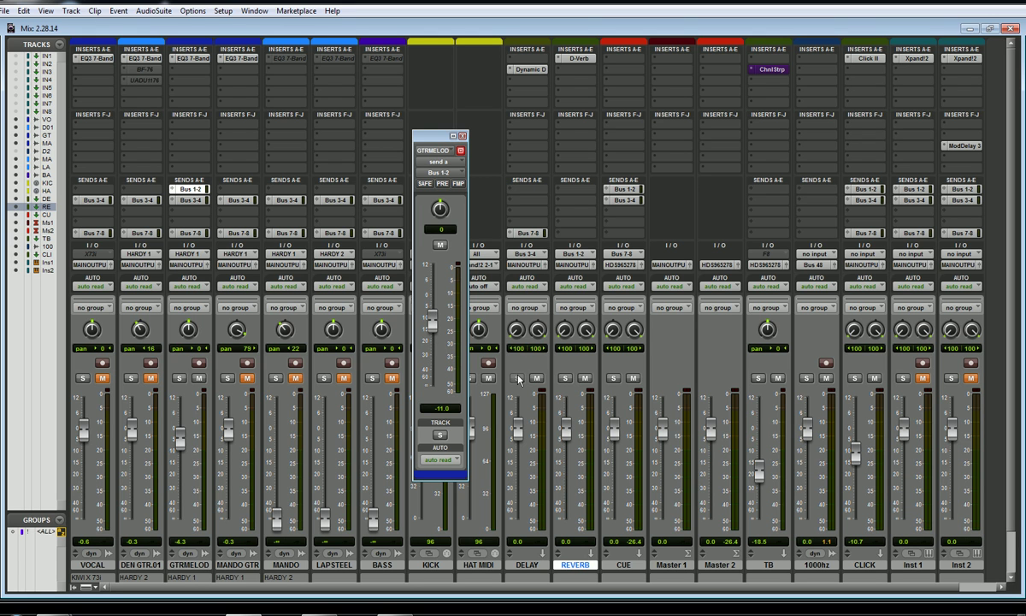
left_click_drag(433, 327, 436, 391)
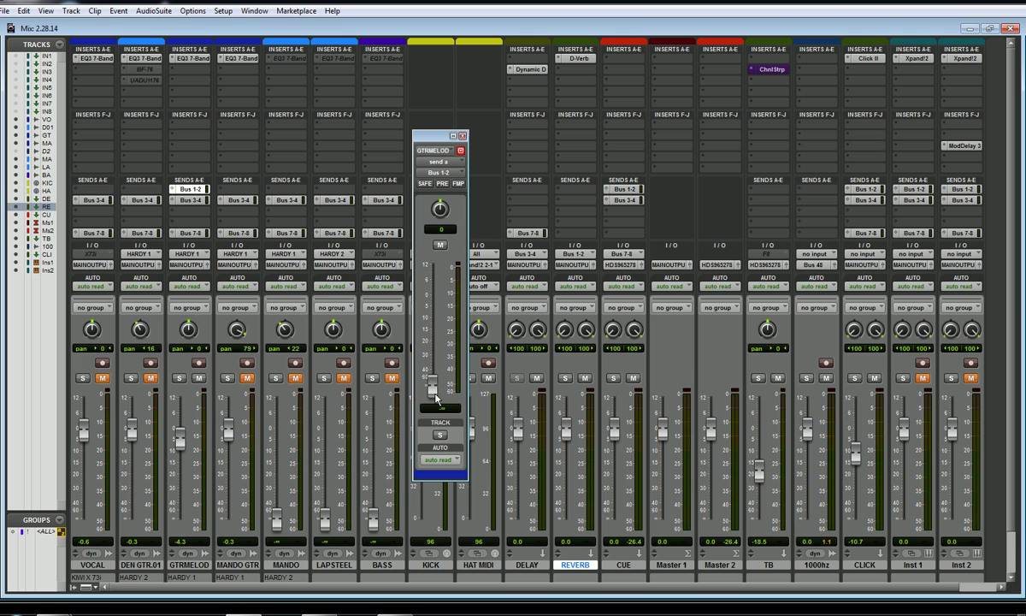
left_click_drag(436, 395, 436, 290)
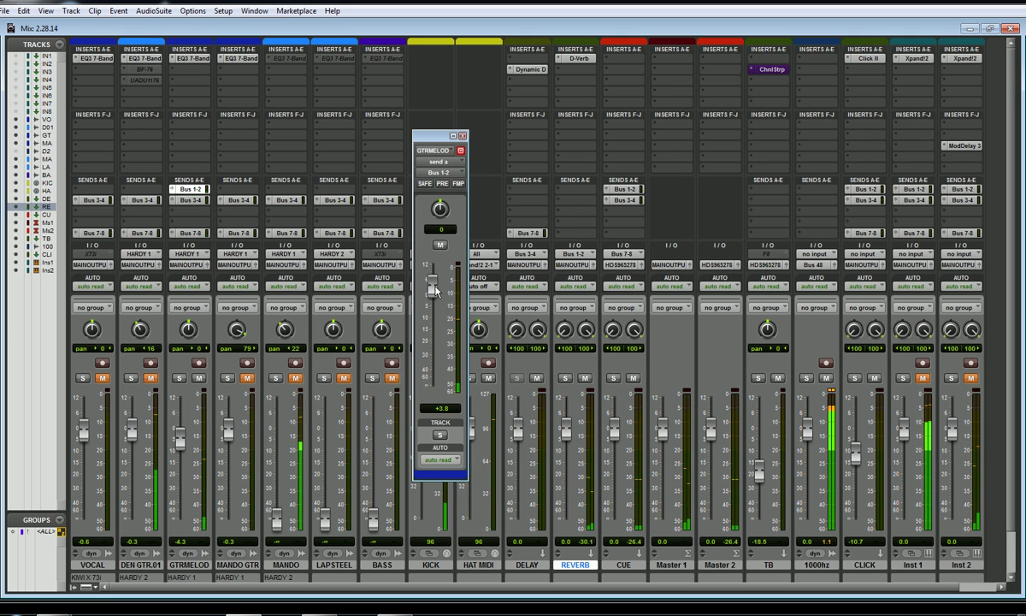
Solo GTRMELOD to audition its reverb, then close the send level window
left_click(179, 379)
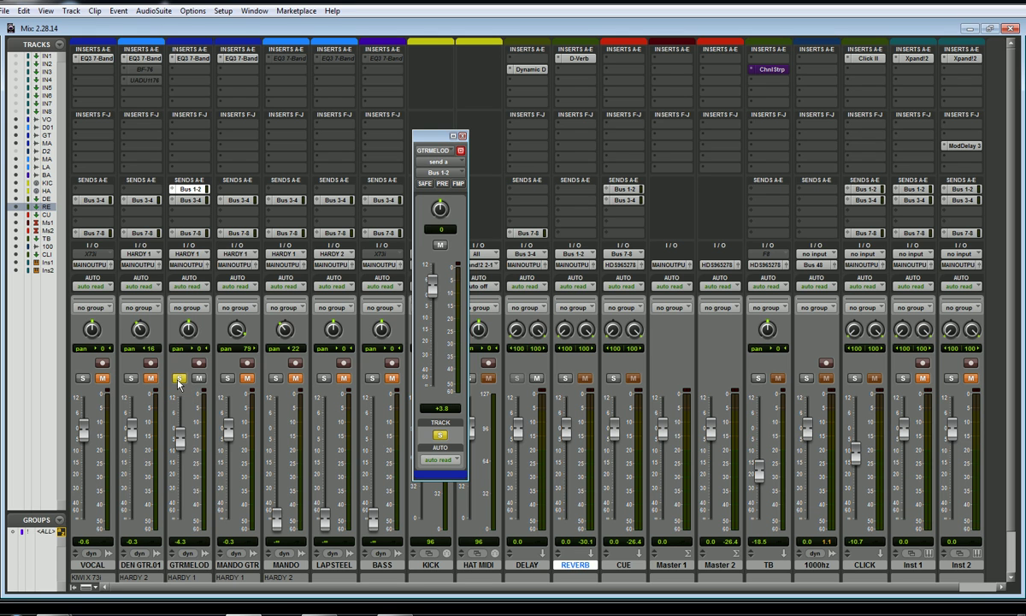
left_click(564, 377, "alt")
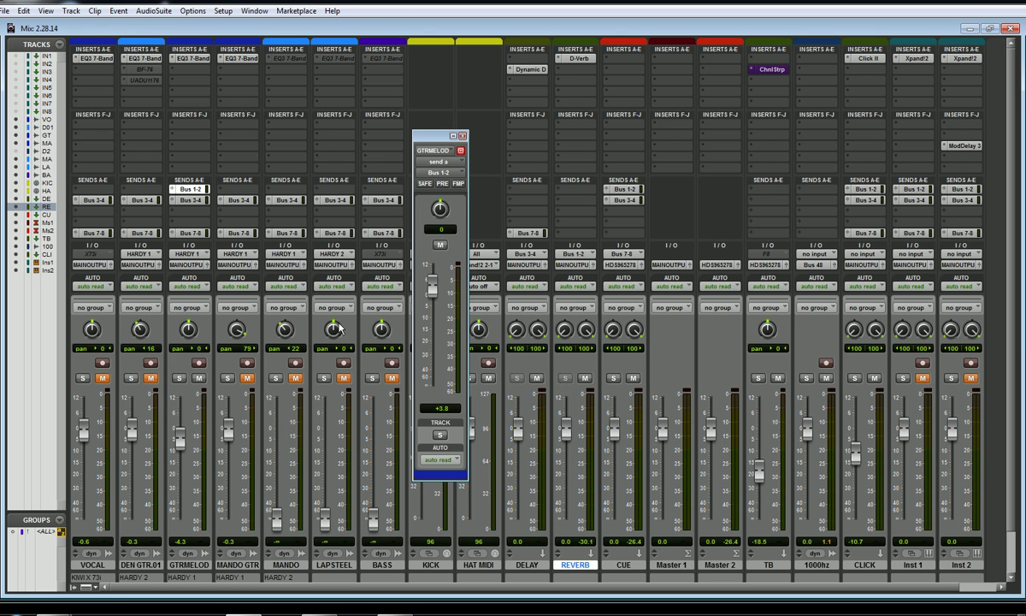
left_click(178, 378)
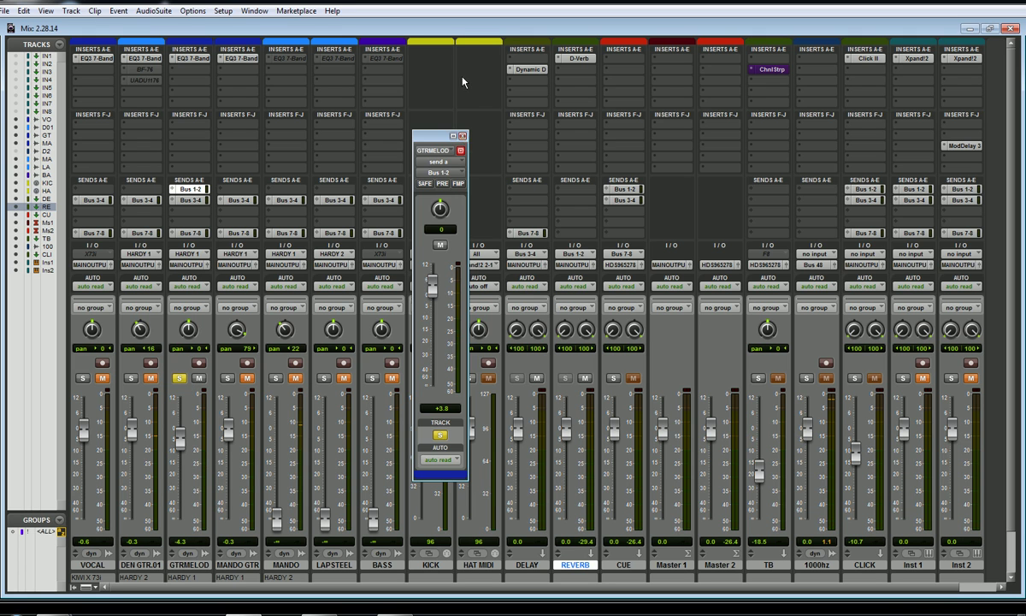
left_click(462, 136)
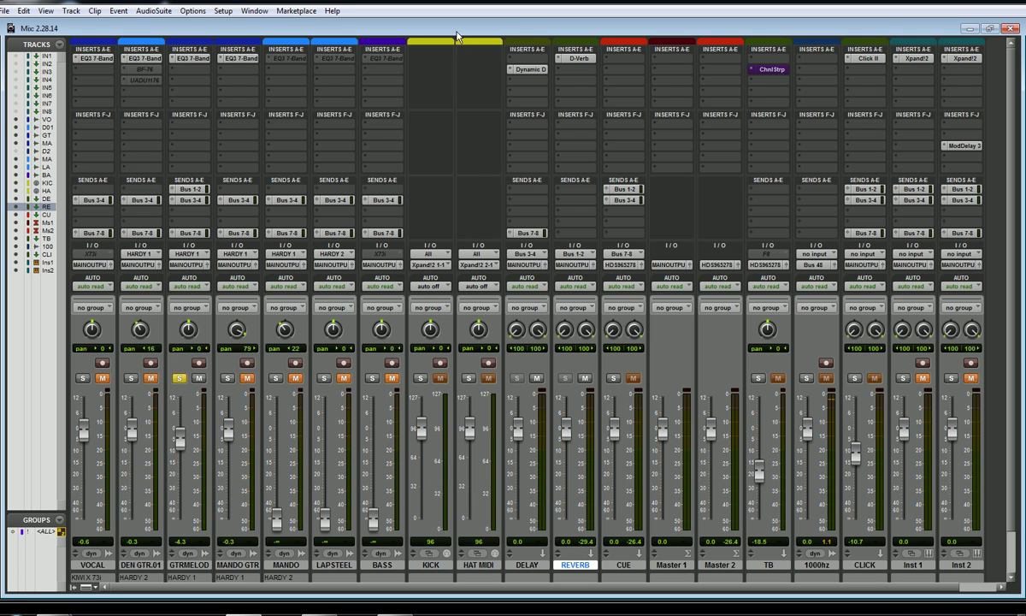
Select tracks VOCAL through BASS and assign a Bus 1-2 (Stereo) send to them all
left_click(93, 565)
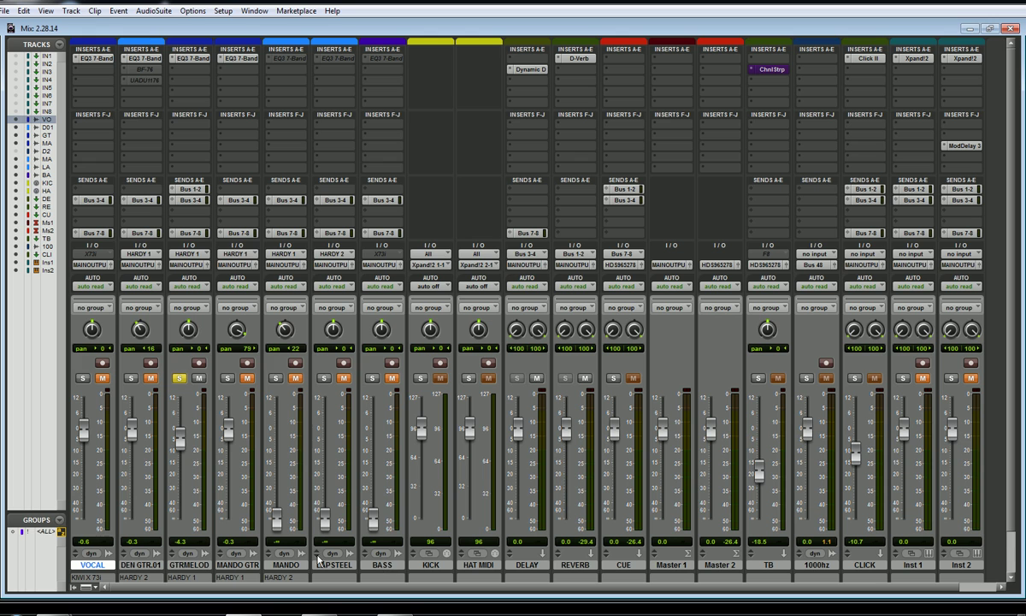
left_click(376, 567, "shift")
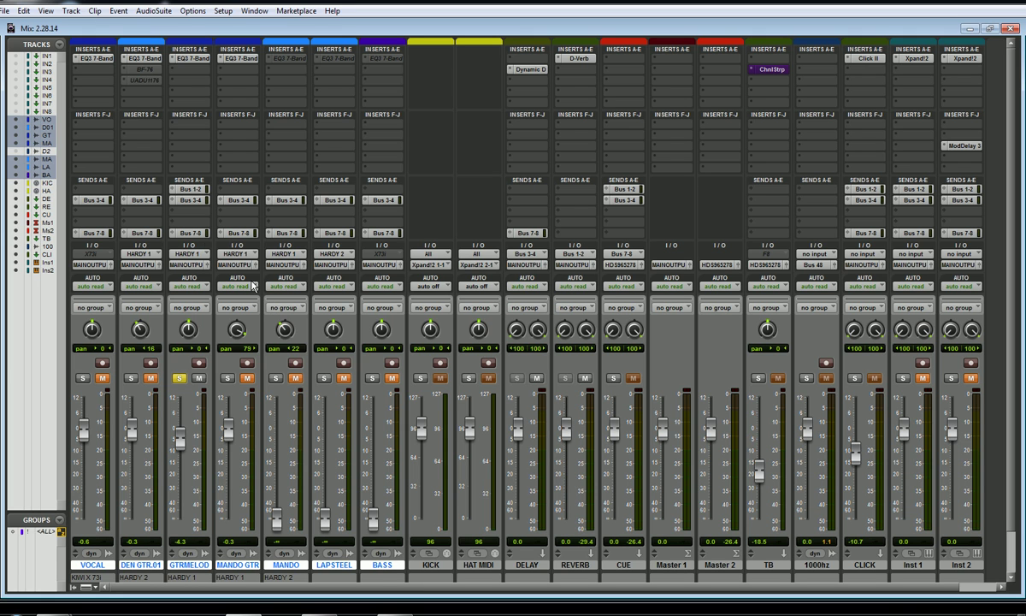
left_click(180, 194)
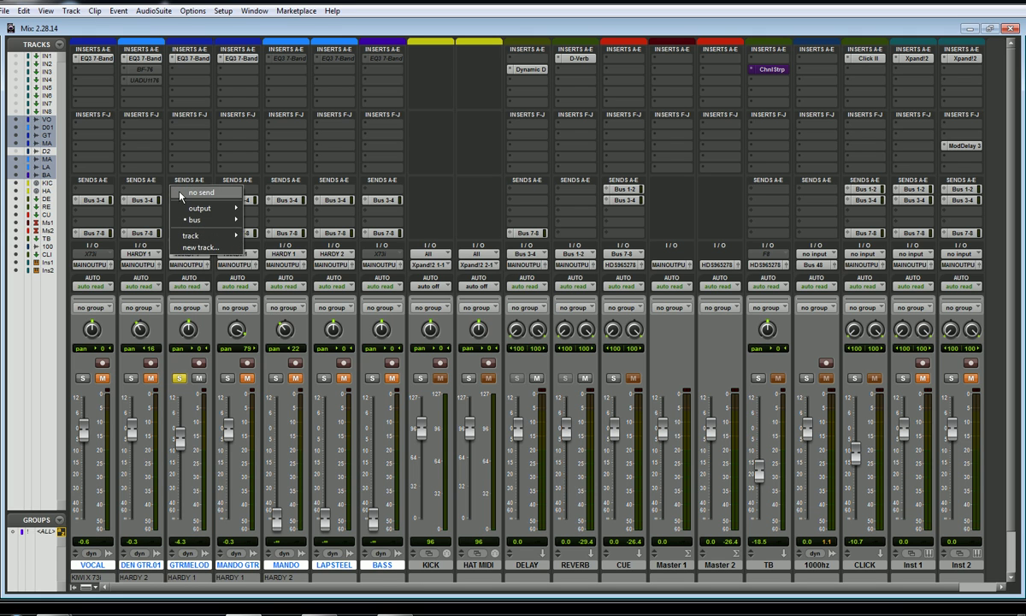
left_click(180, 194)
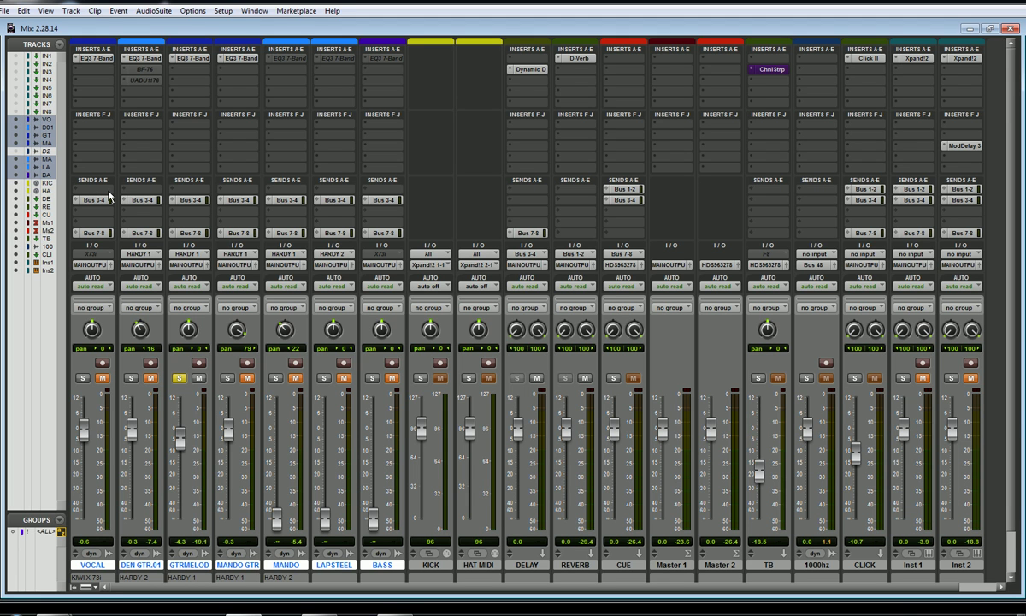
left_click(185, 195)
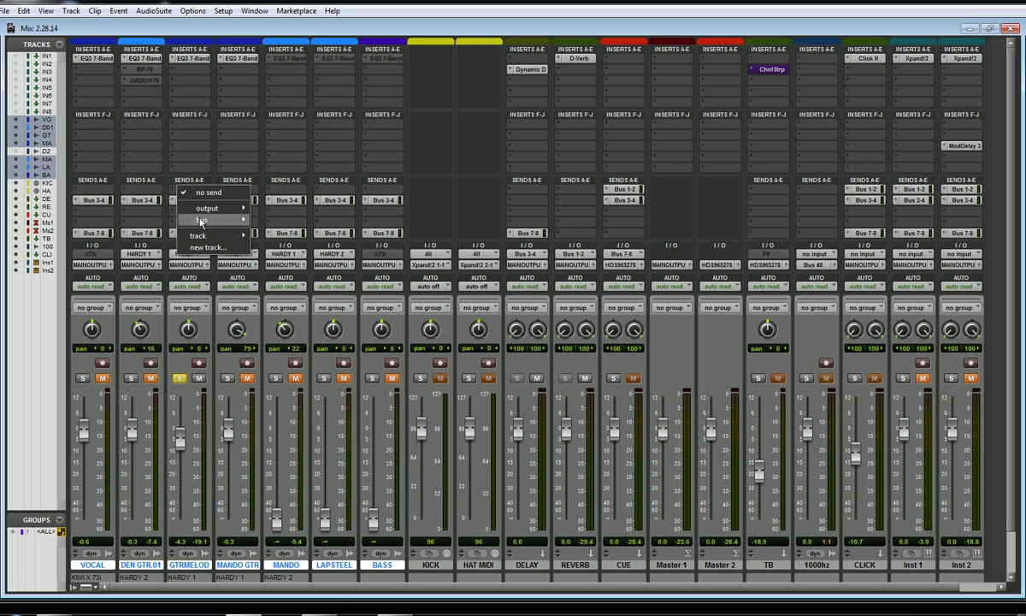
mouse_move(205, 219)
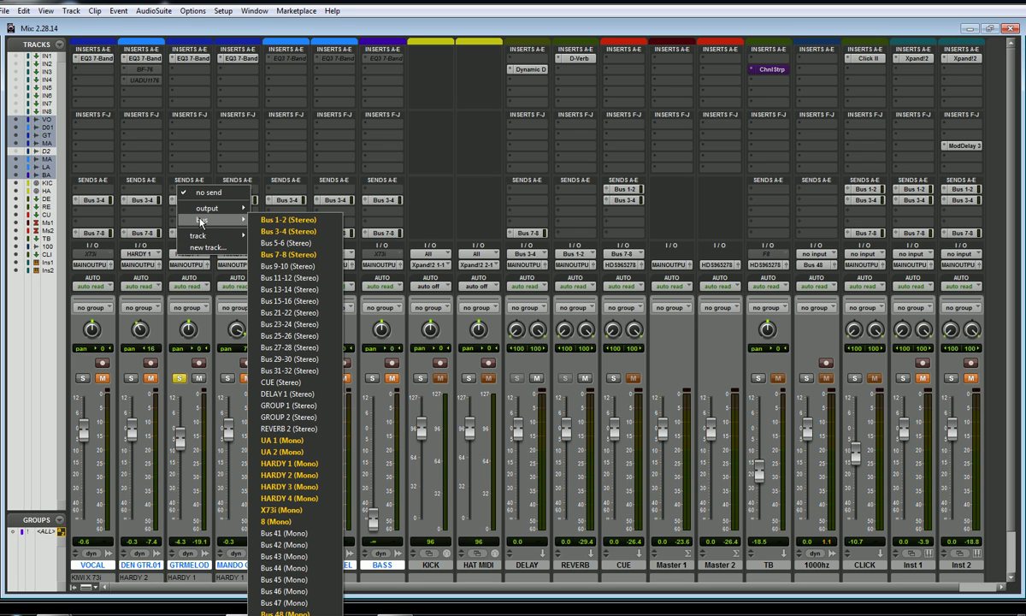
left_click(275, 222, "alt")
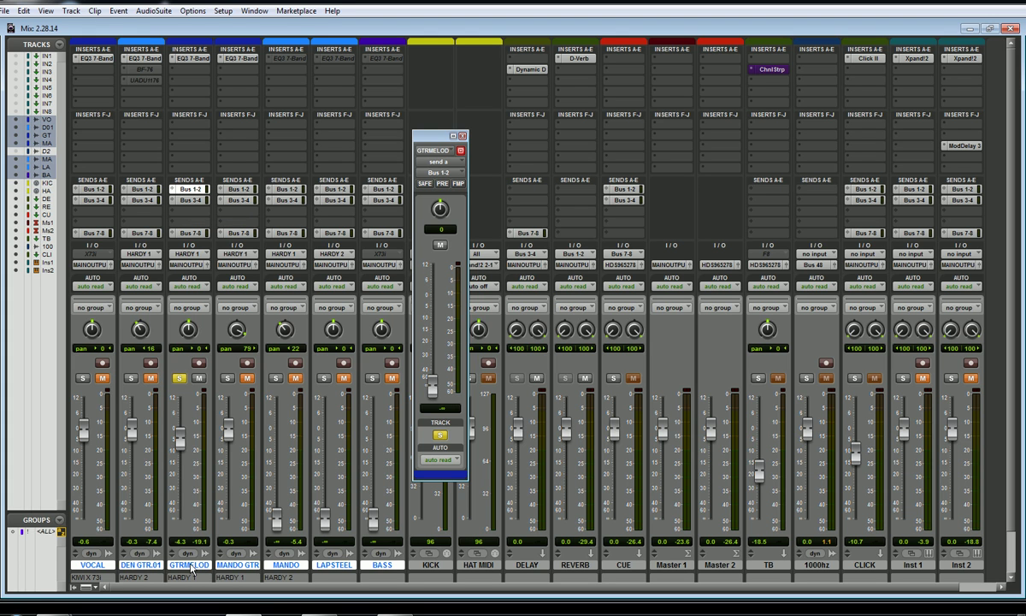
Raise the Bus 1-2 reverb send faders: GTRMELOD -5.4, MANDO -18.2, LAPSTEEL -16.3 dB
left_click_drag(433, 382, 437, 313)
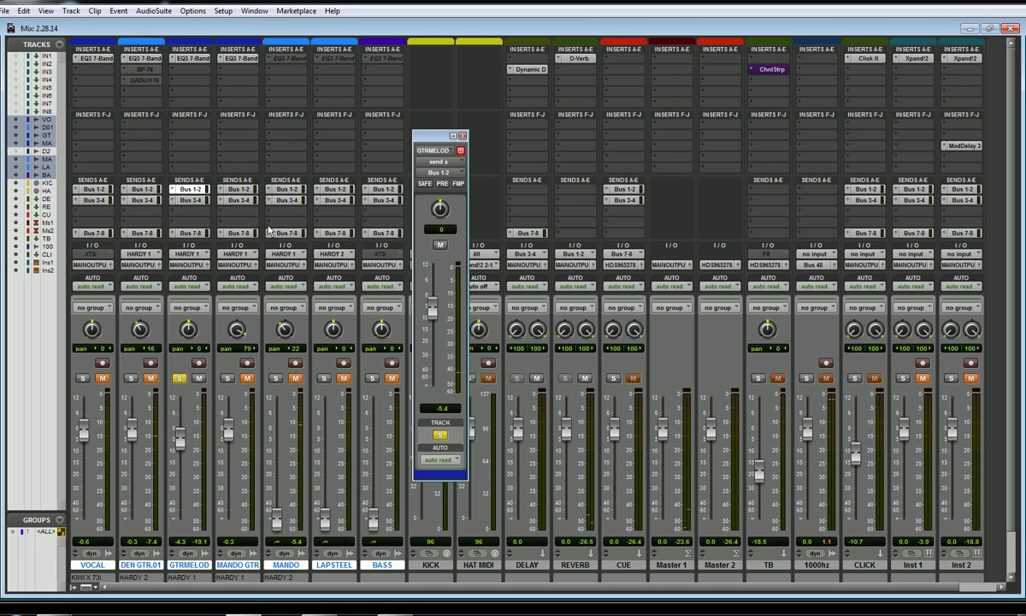
left_click(285, 189)
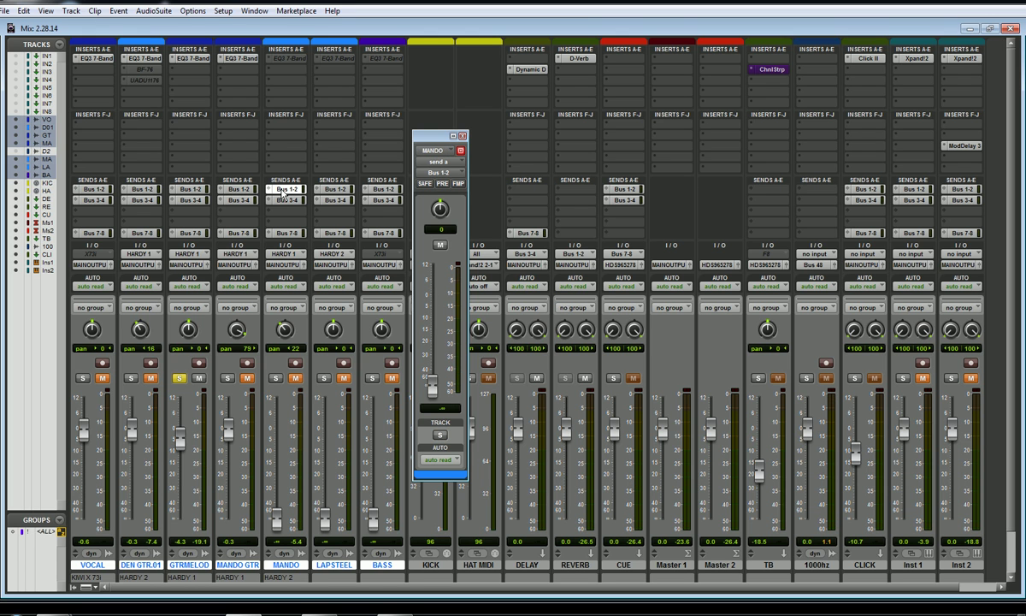
left_click_drag(434, 389, 435, 344)
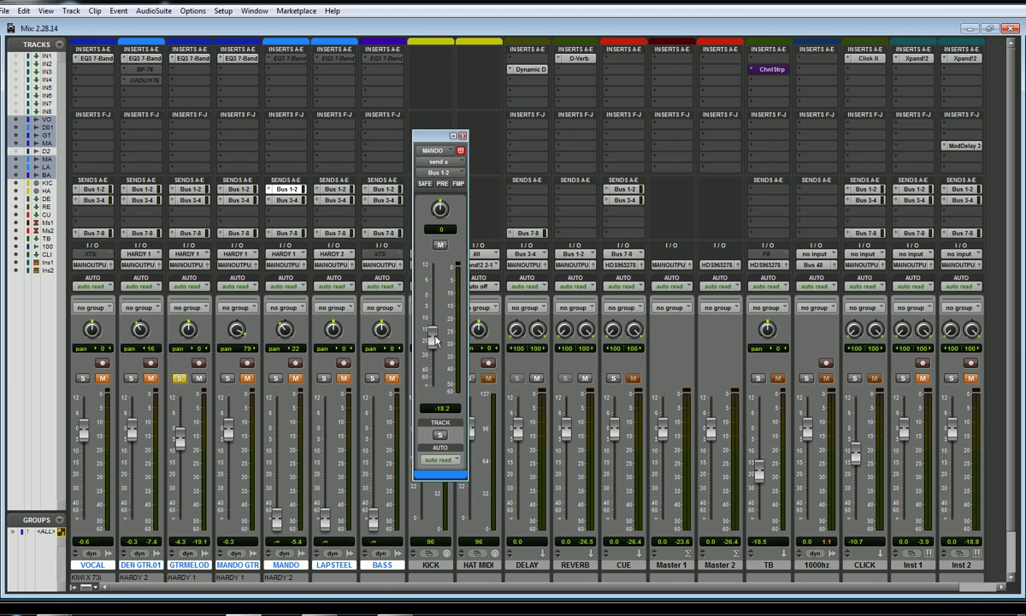
left_click(326, 189)
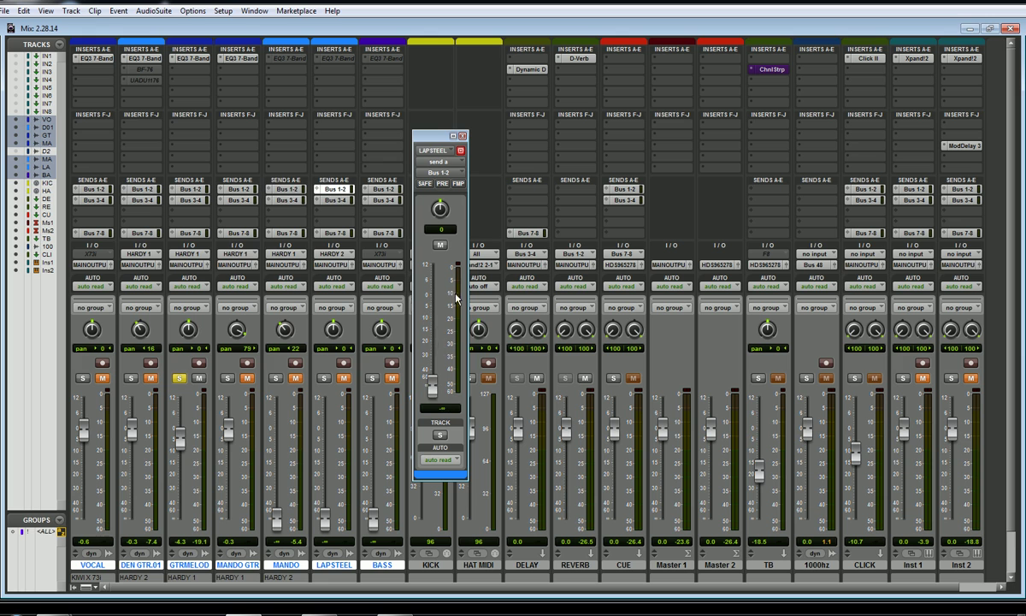
left_click_drag(432, 386, 436, 334)
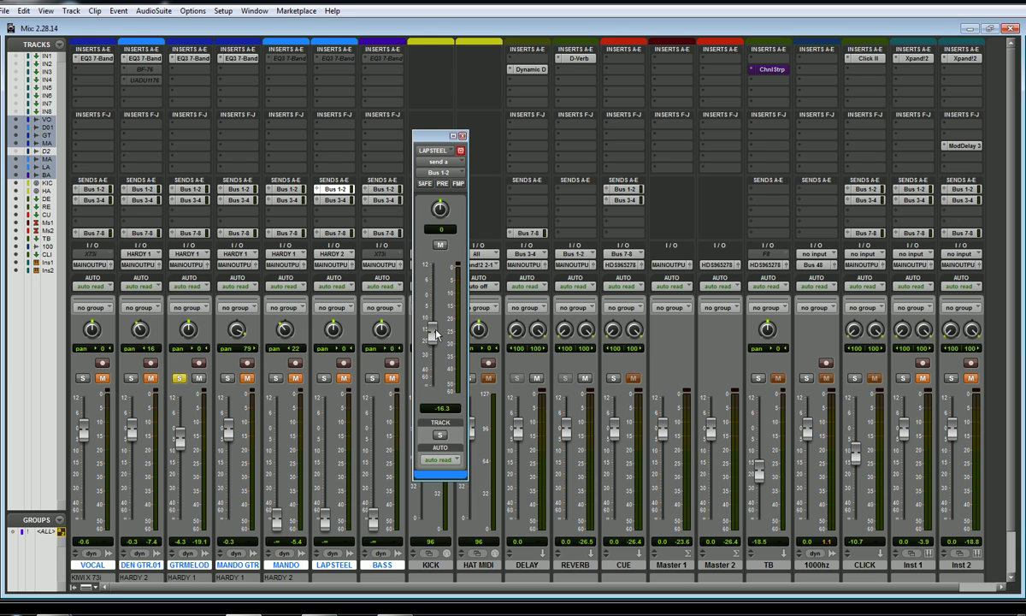